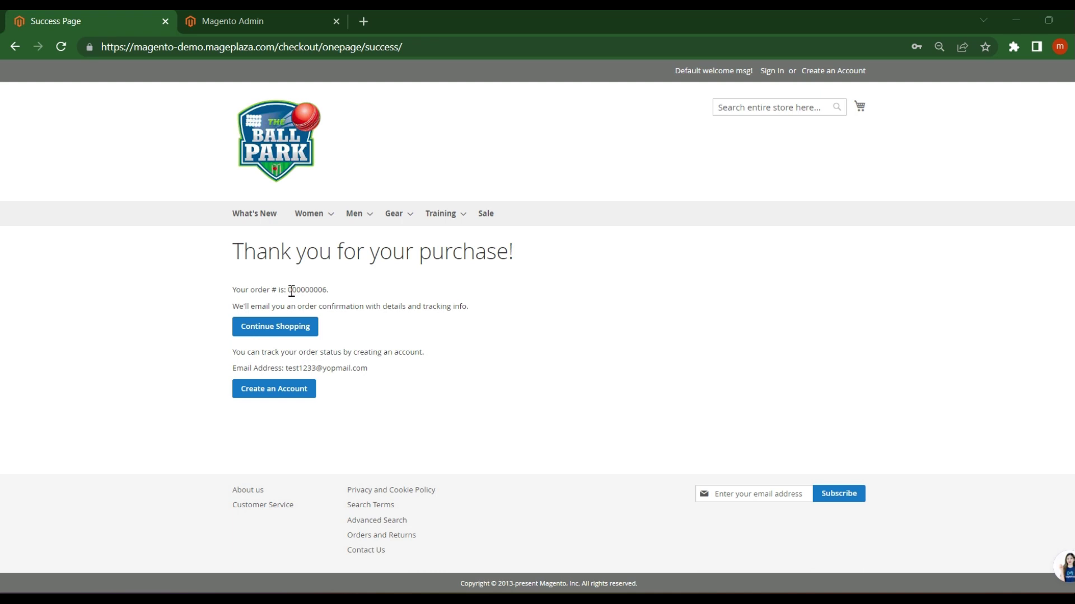
- Note order number 000000006 and the customer's e-mail, then sign in to Magento Admin's dashboard
drag(289, 290, 328, 293)
drag(369, 370, 290, 367)
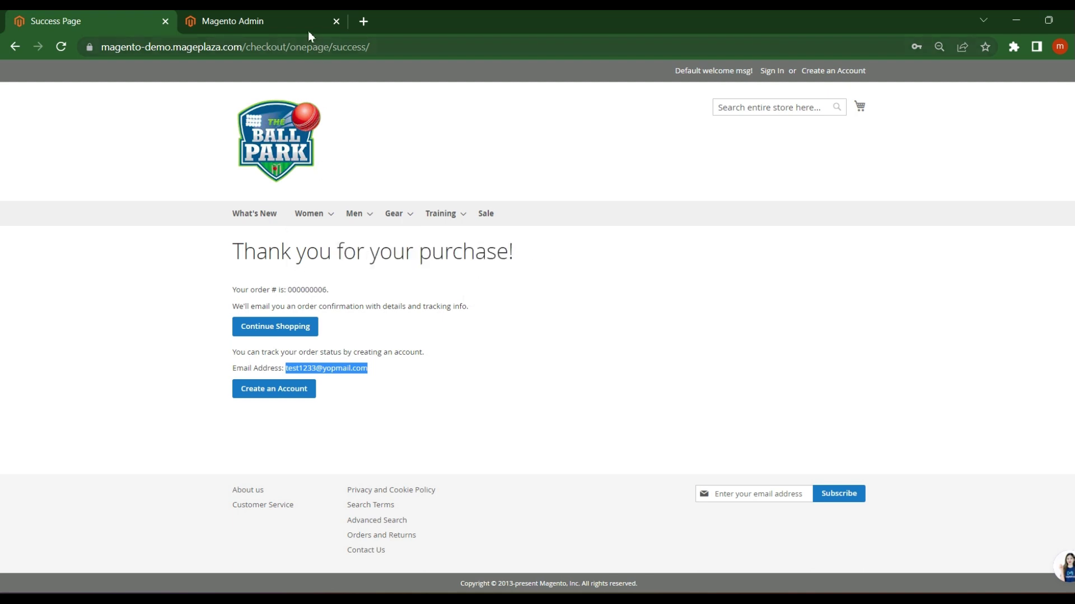
click(272, 21)
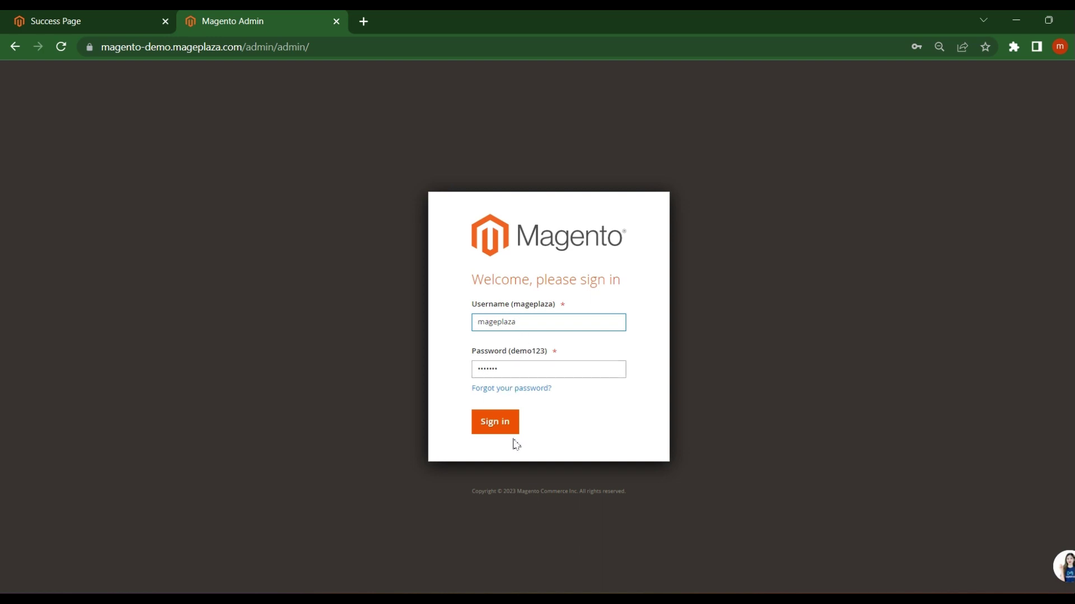
click(496, 426)
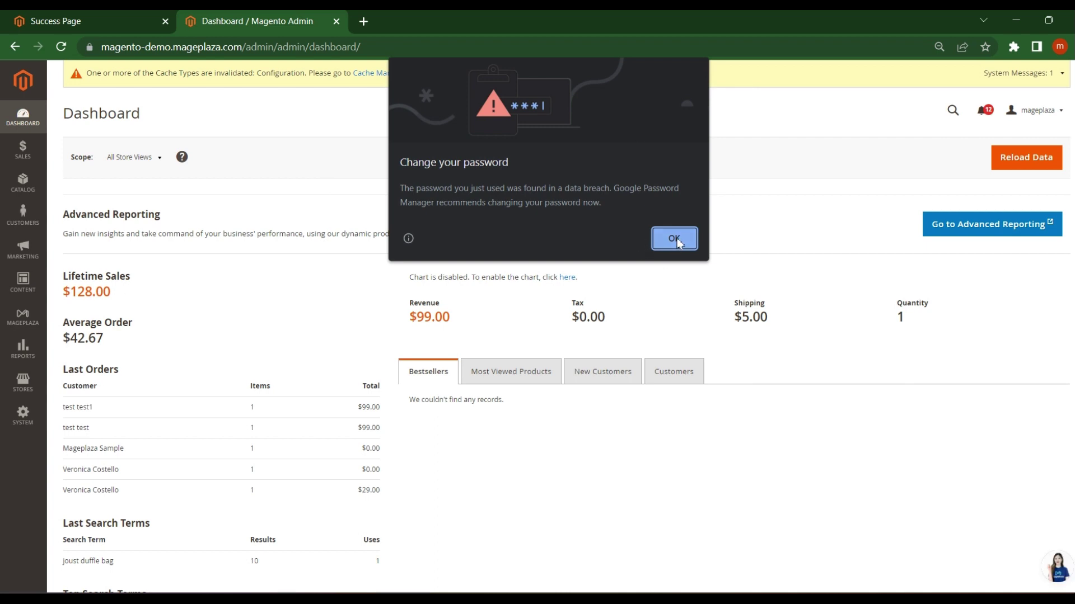
click(674, 239)
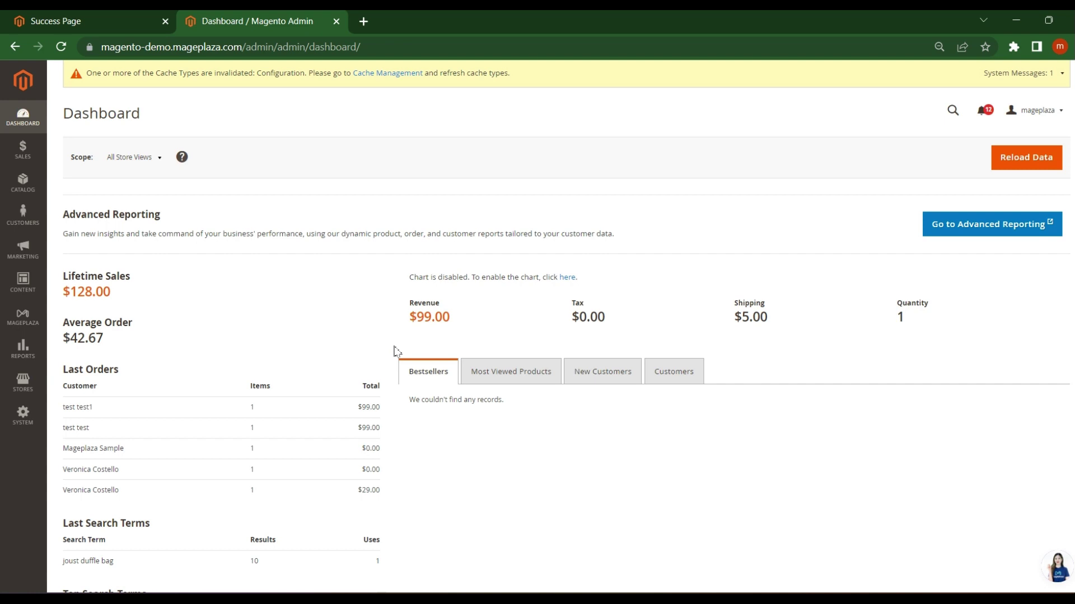
click(119, 17)
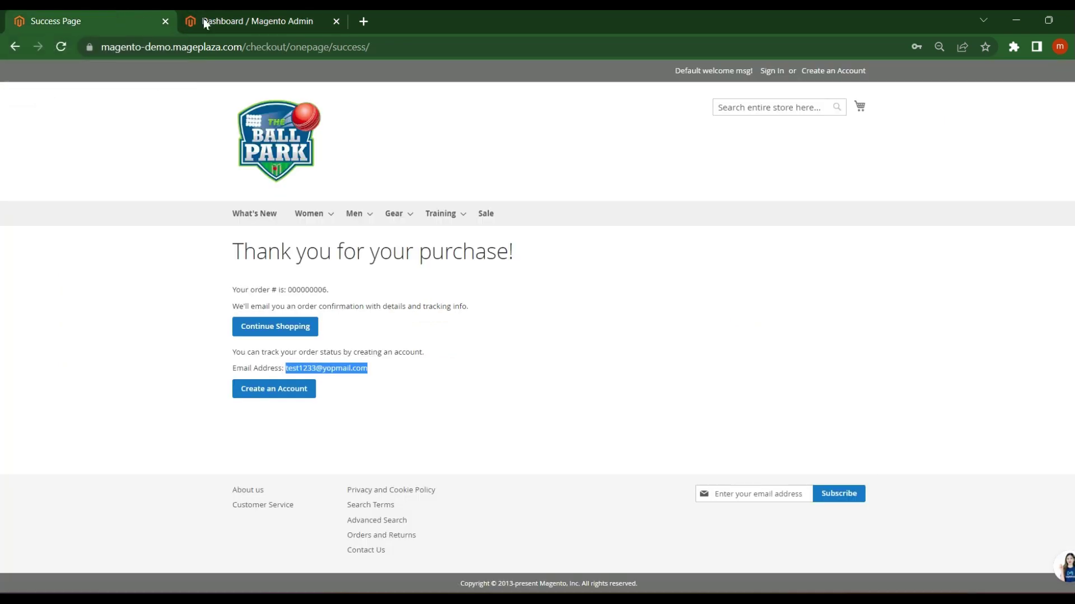
click(265, 23)
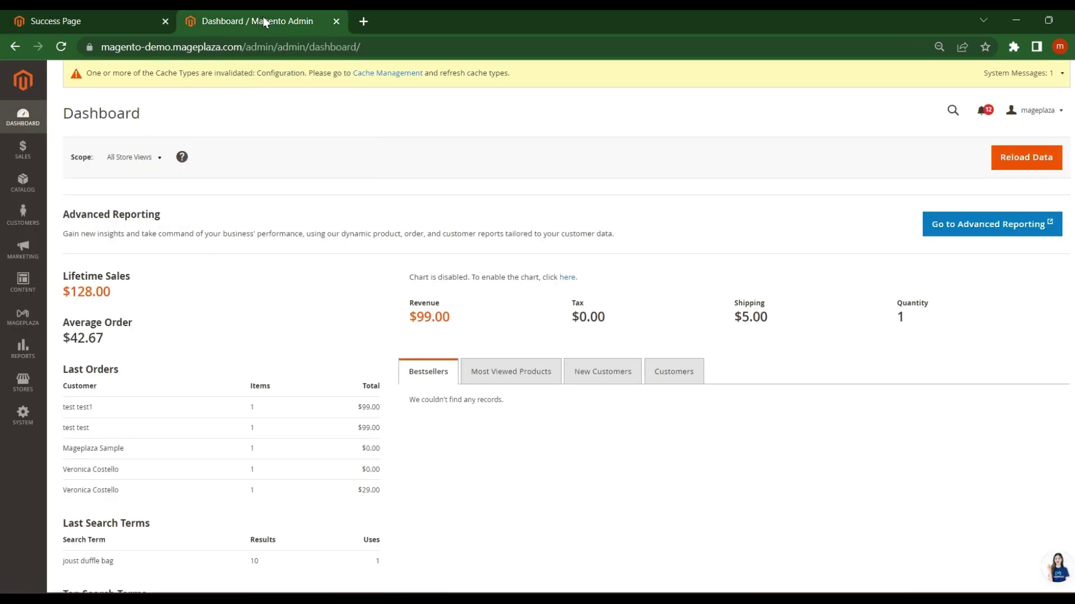
- In Sales > Orders, match the order number against the confirmation page and view order 000000006
click(25, 158)
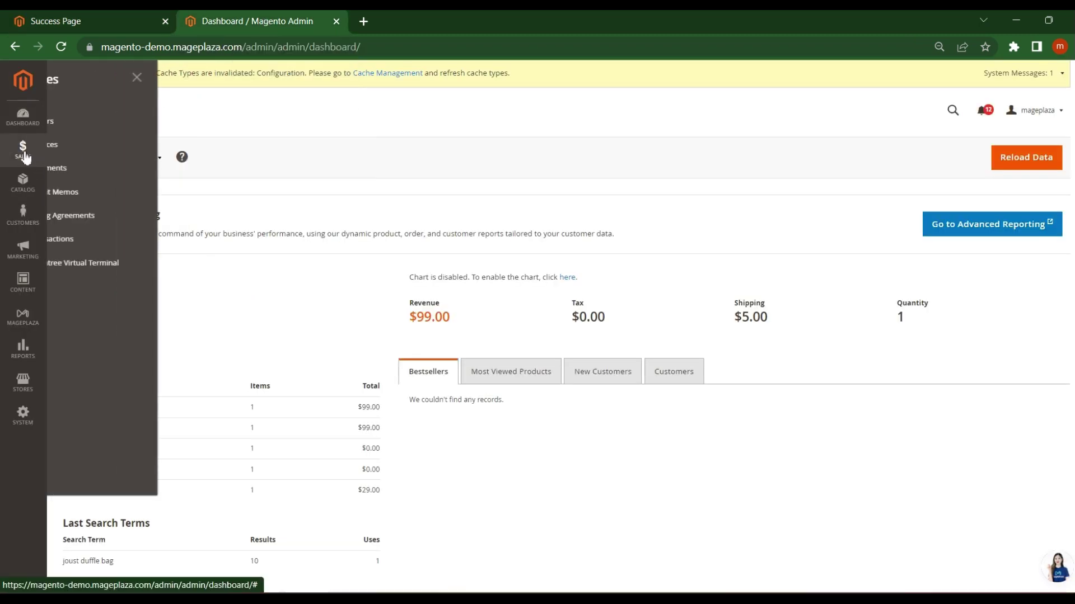
click(108, 122)
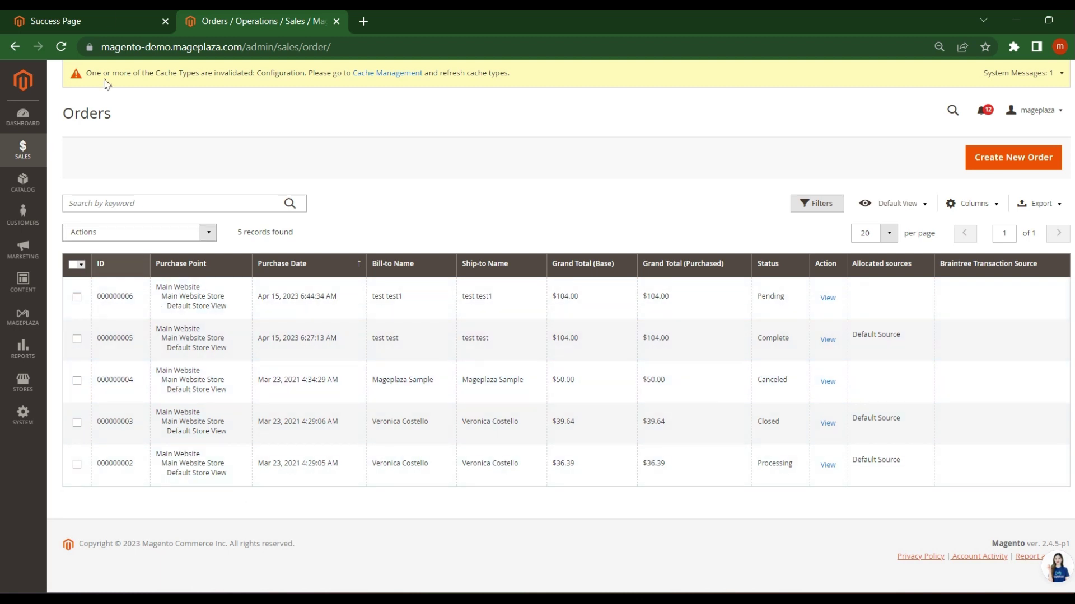
click(56, 20)
double_click(314, 290)
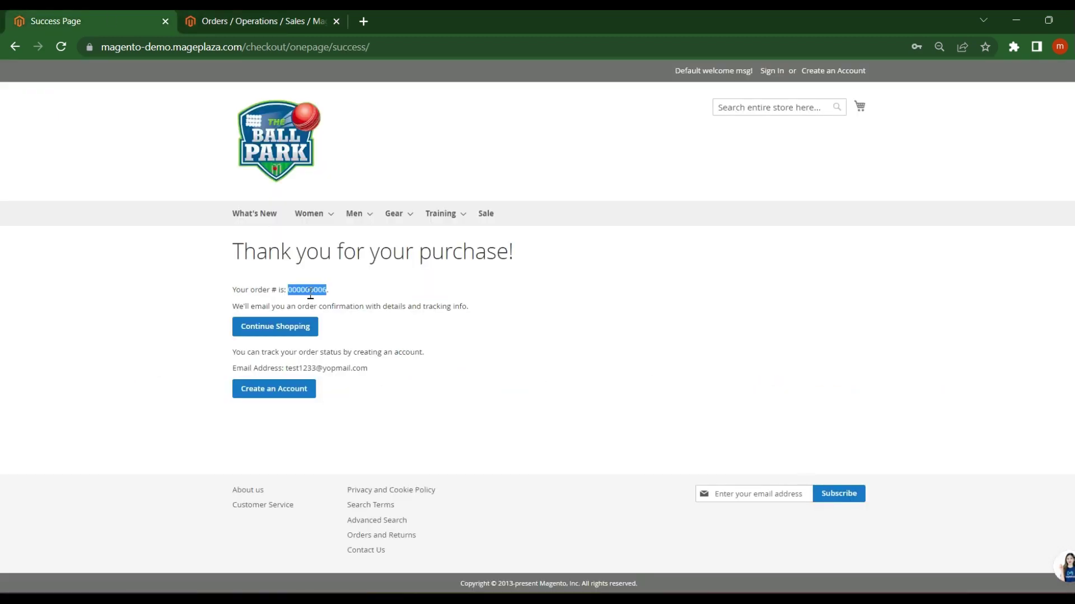
key(ctrl+Tab)
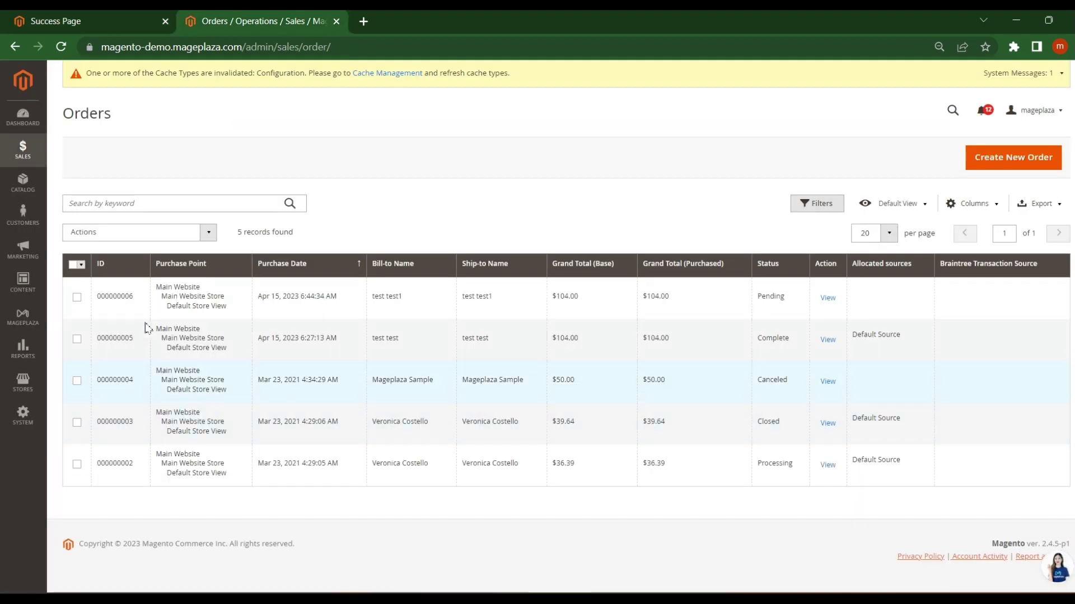
click(827, 300)
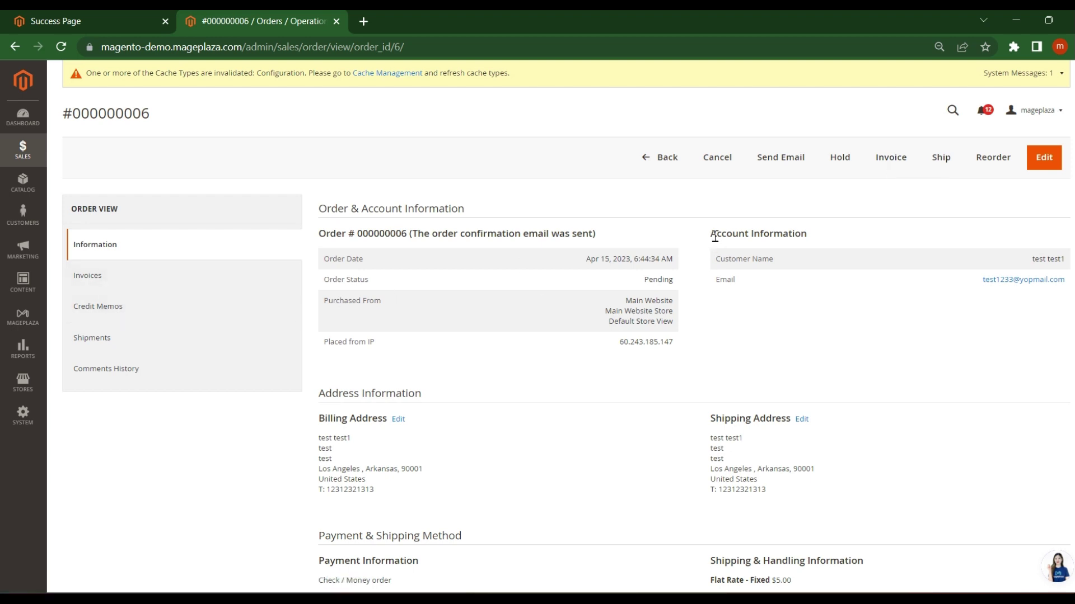
- Check the Invoices tab shows no records, then return to the order Information view
click(116, 278)
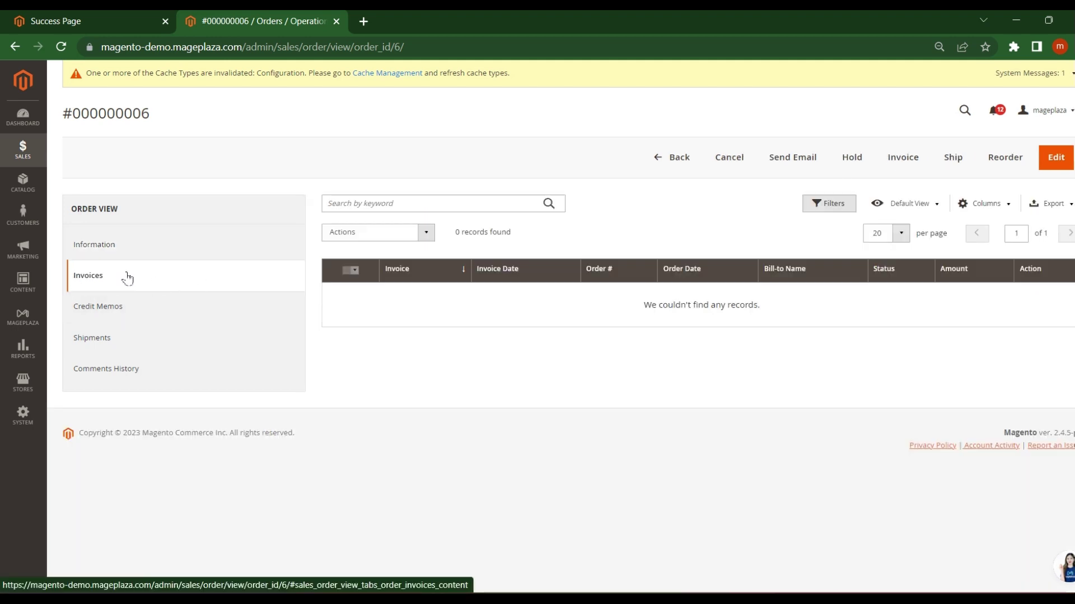
click(160, 257)
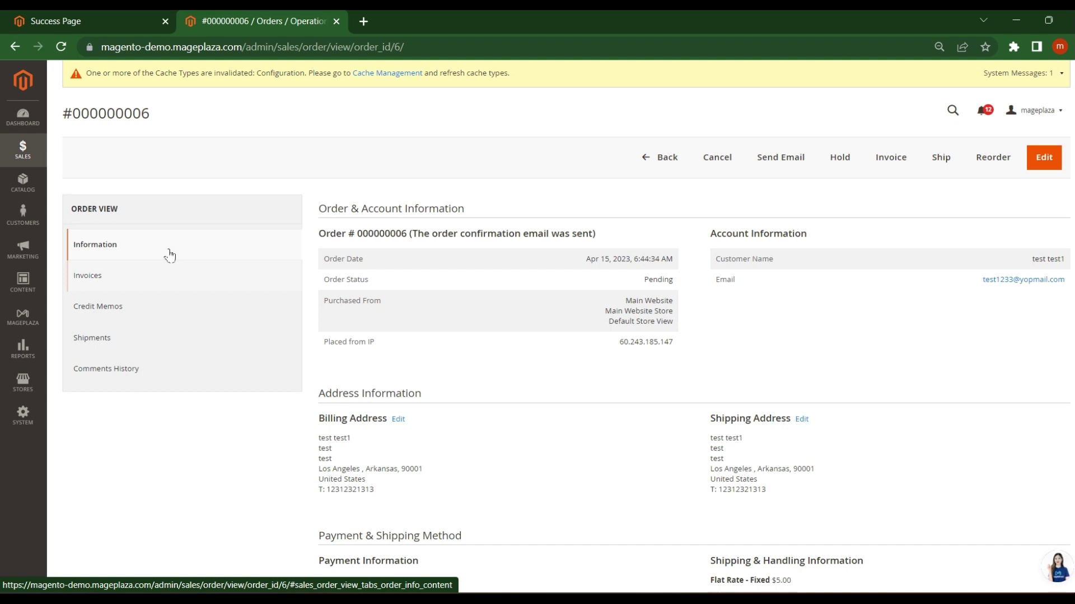
- Create and submit a new invoice for order 000000006's Lando Gym Jacket
click(891, 159)
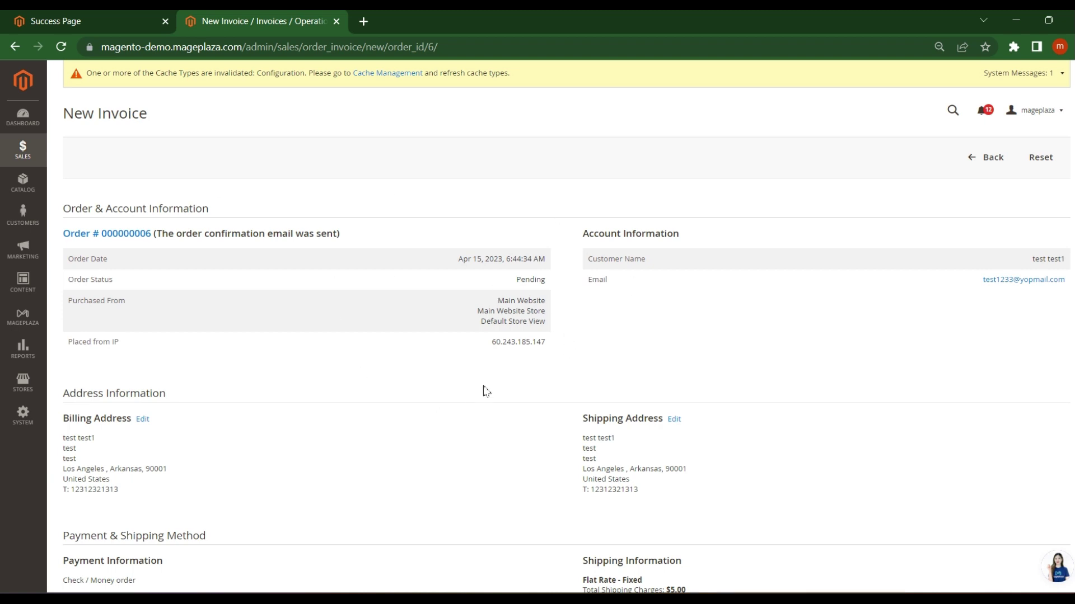
double_click(104, 117)
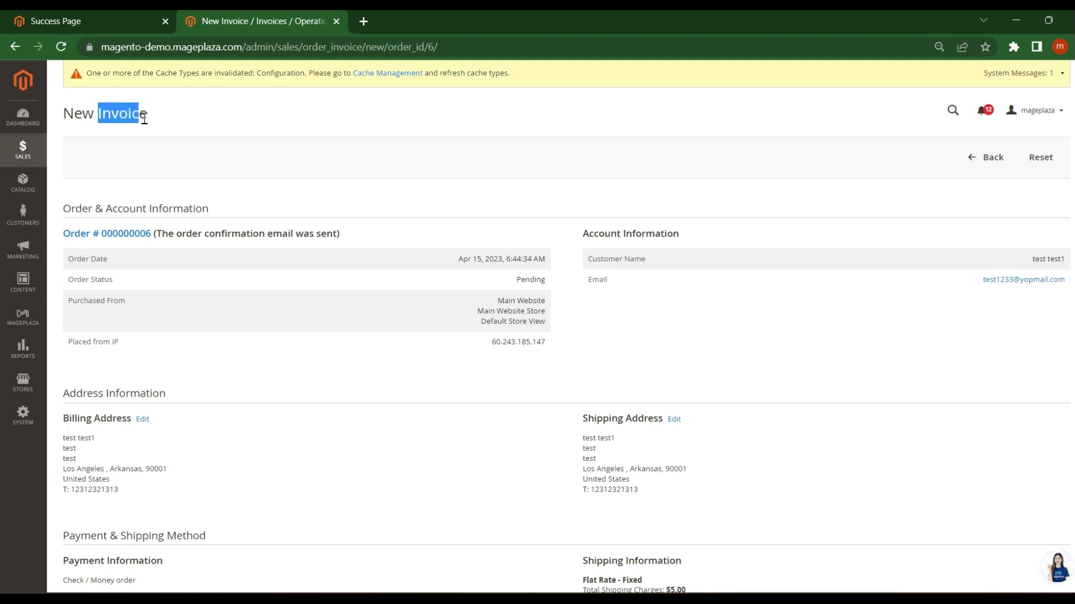
click(589, 339)
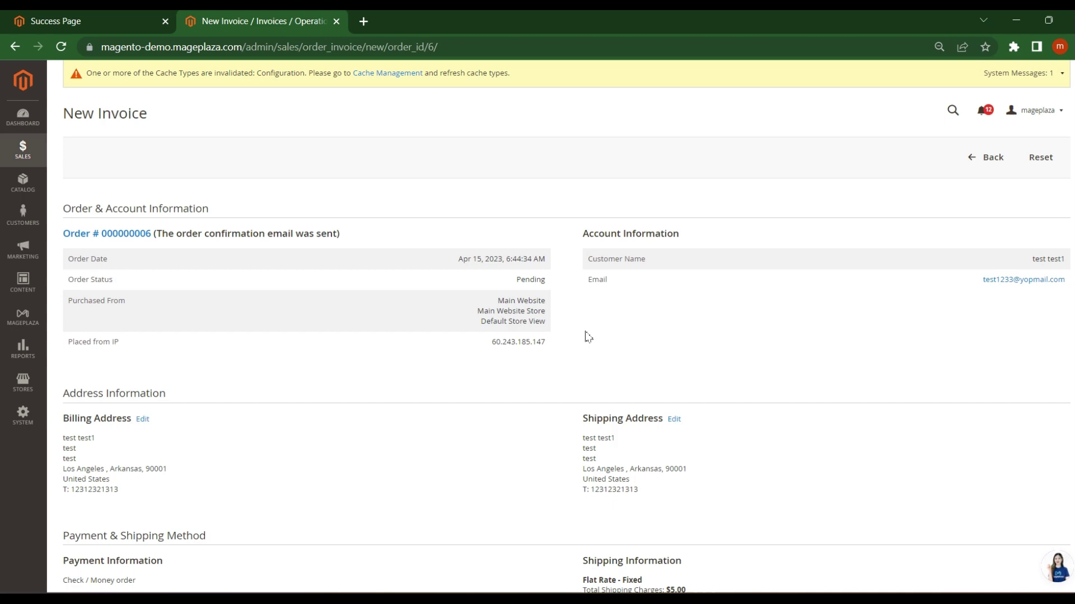
scroll(585, 338, down, 5)
scroll(531, 348, down, 5)
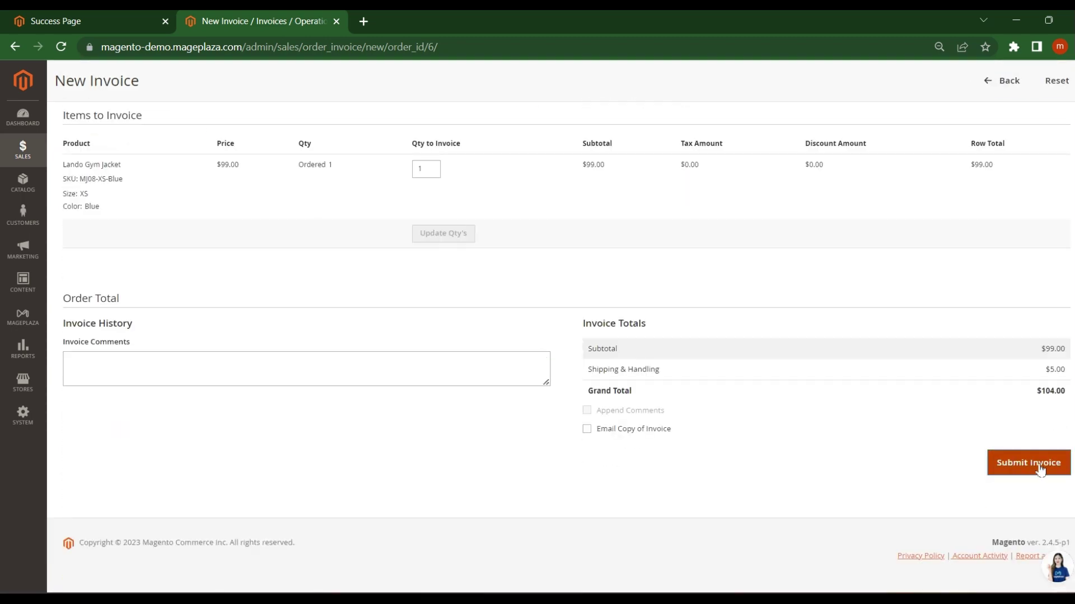
click(1037, 468)
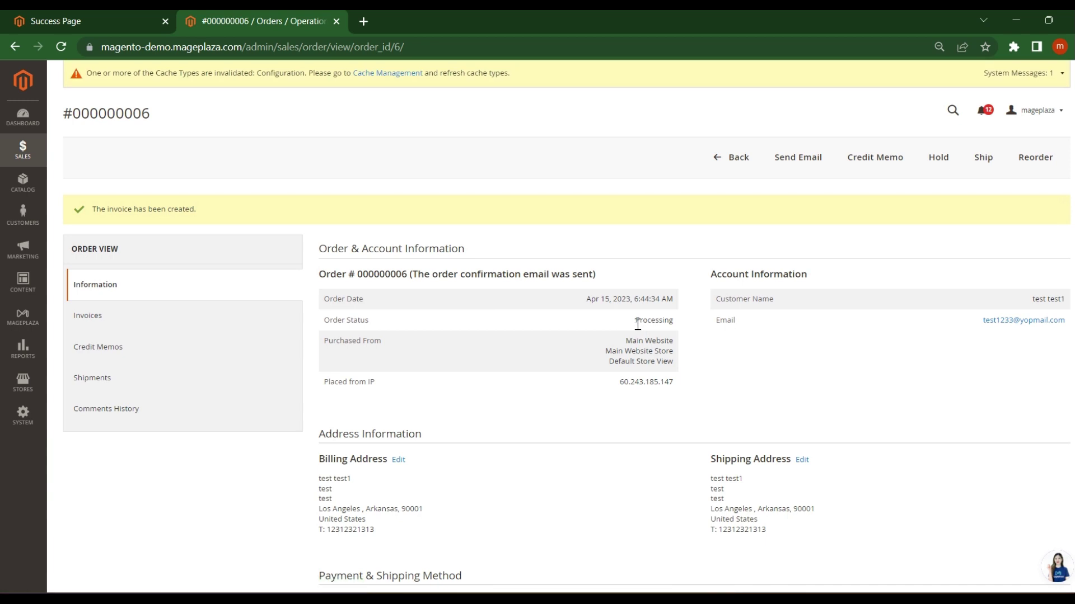
drag(638, 323, 676, 326)
click(706, 330)
scroll(754, 326, down, 10)
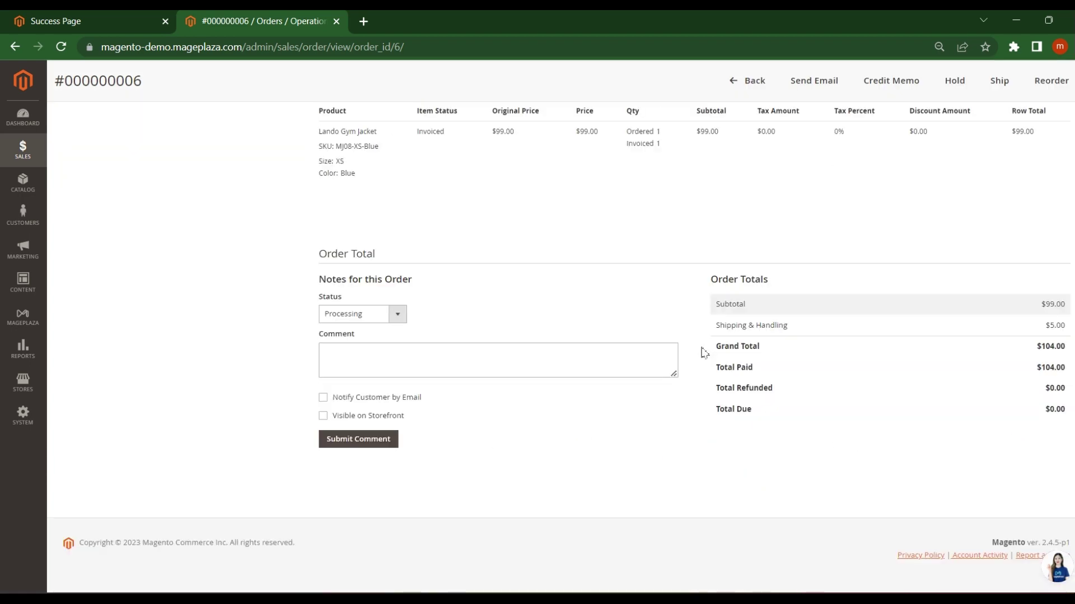
scroll(542, 381, up, 1)
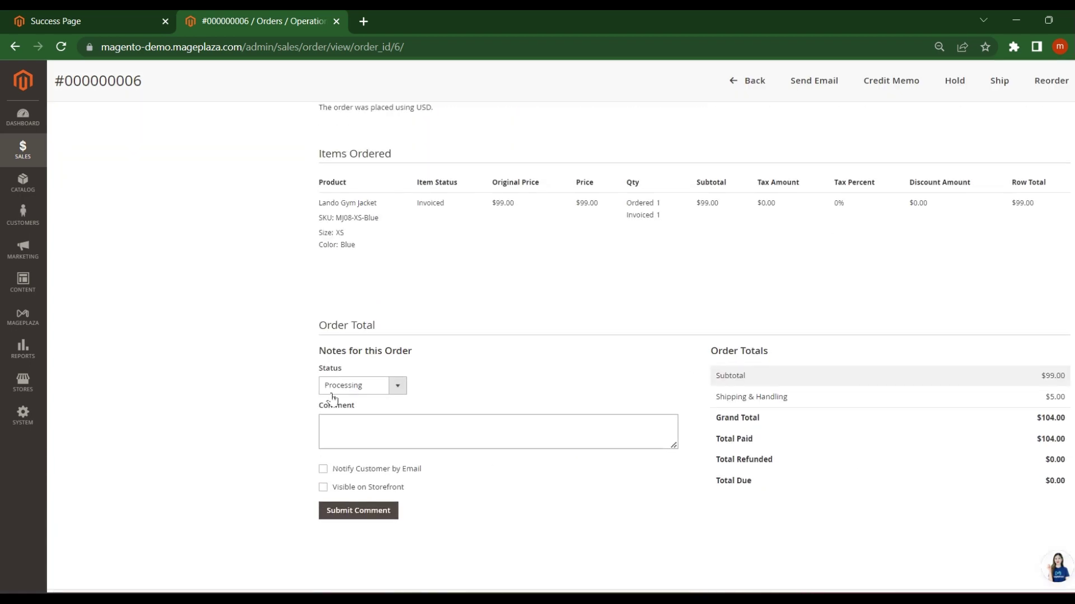
click(399, 386)
click(398, 386)
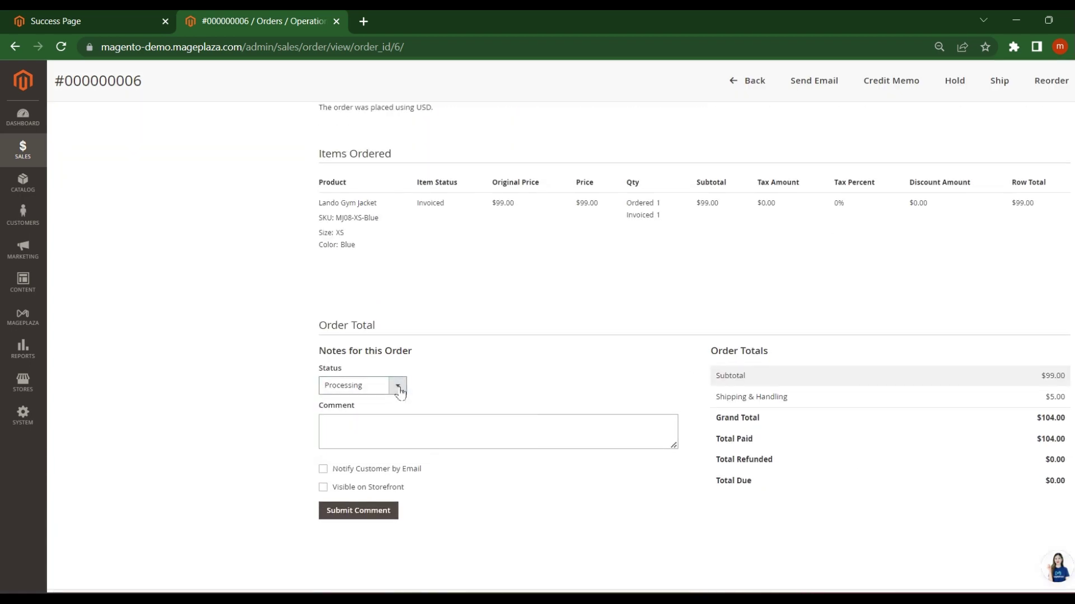
click(610, 348)
scroll(610, 348, up, 10)
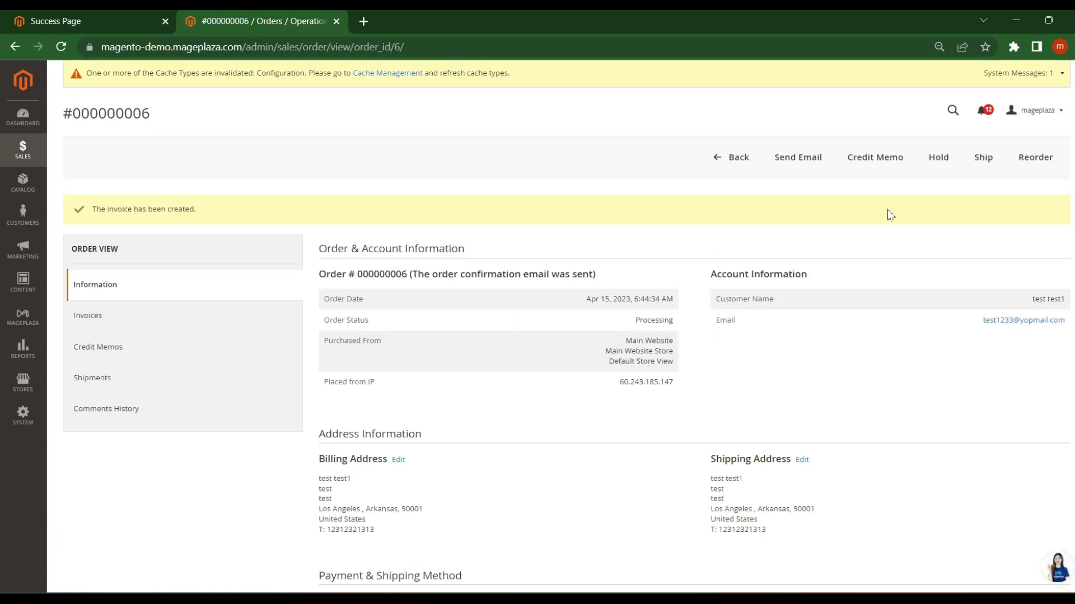
- Create and submit a new shipment for the Lando Gym Jacket in order 000000006
click(983, 159)
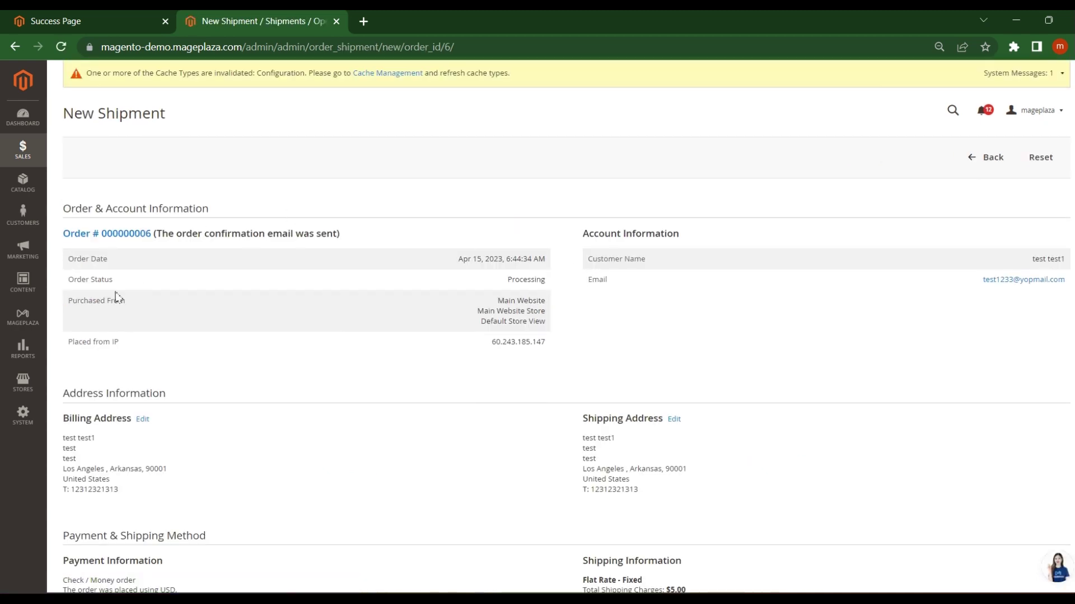
scroll(543, 364, down, 4)
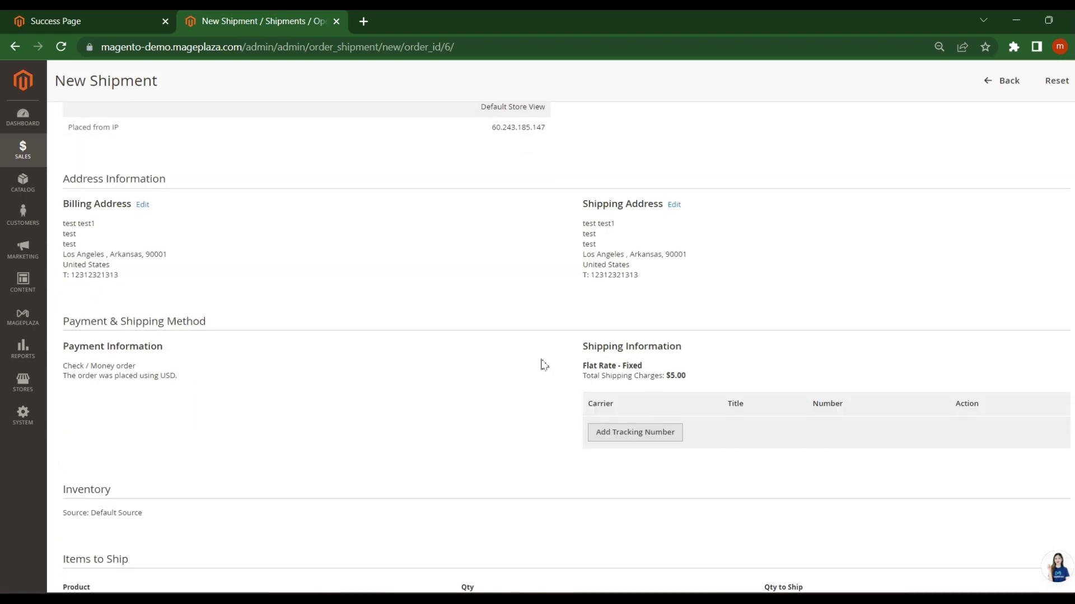
scroll(542, 364, down, 6)
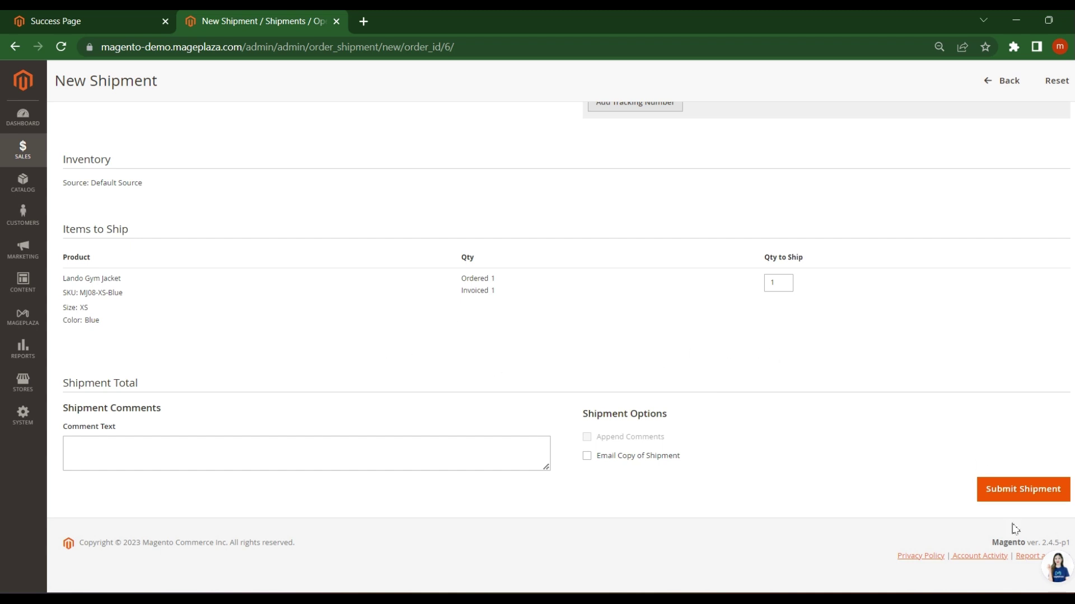
click(1022, 495)
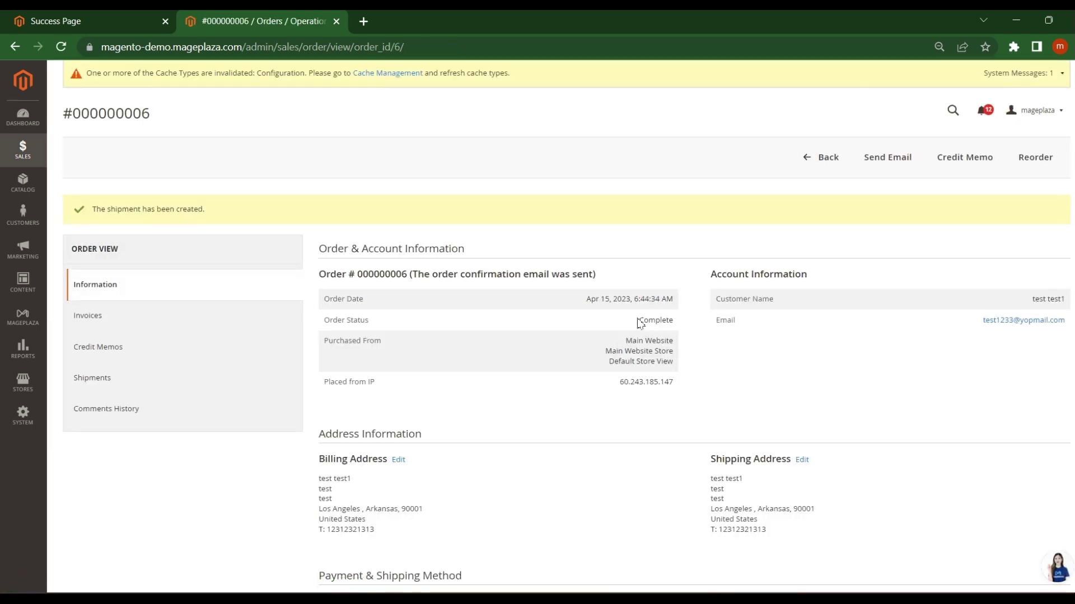
- Verify Order Status reads Complete and the Items Ordered list shows the jacket Shipped
drag(641, 320, 675, 321)
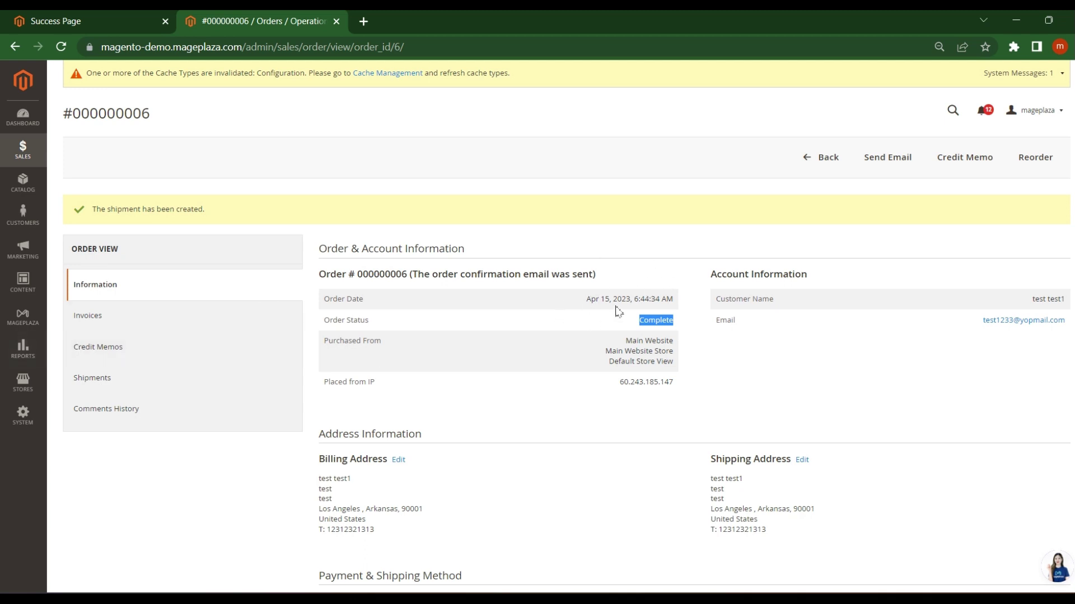
click(643, 324)
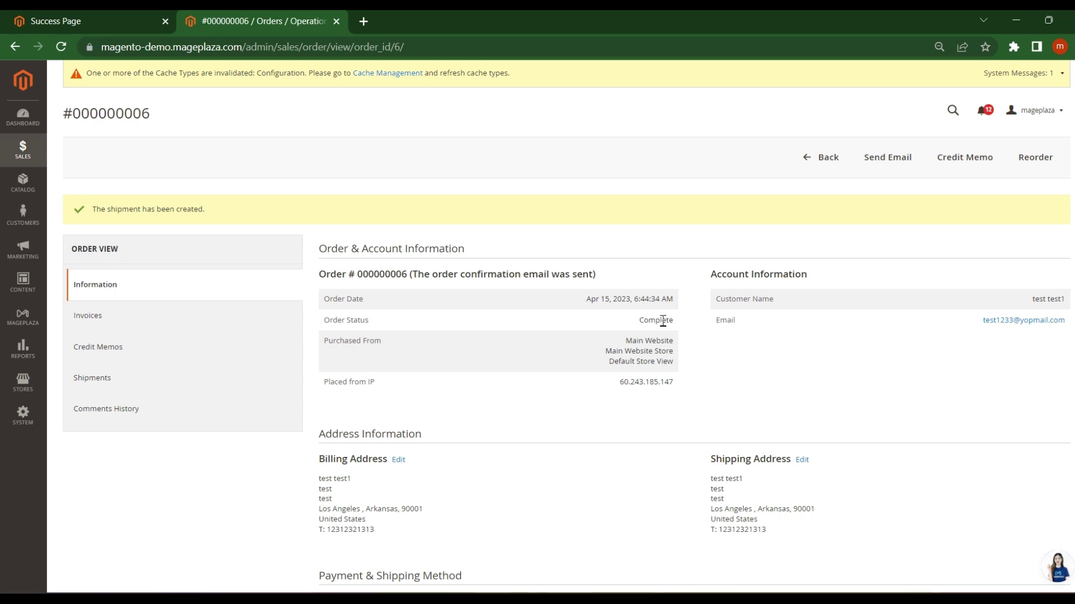
double_click(663, 321)
scroll(676, 319, down, 4)
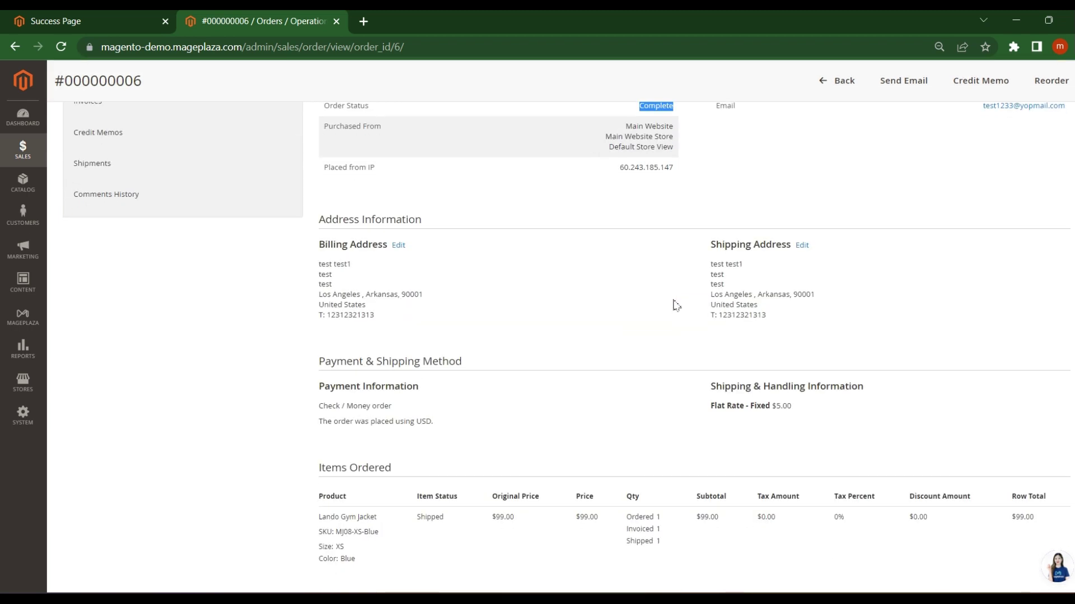